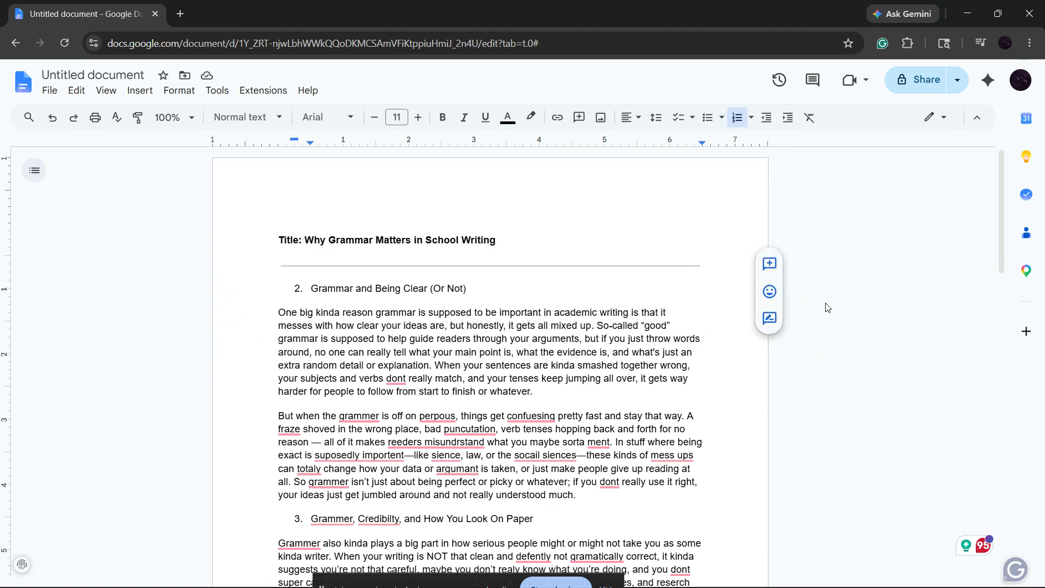
Replace the misspelled word "collages" in the first paragraph of section 3 with the suggested "colleges".
scroll(814, 327, "down", 15)
scroll(813, 328, "down", 4)
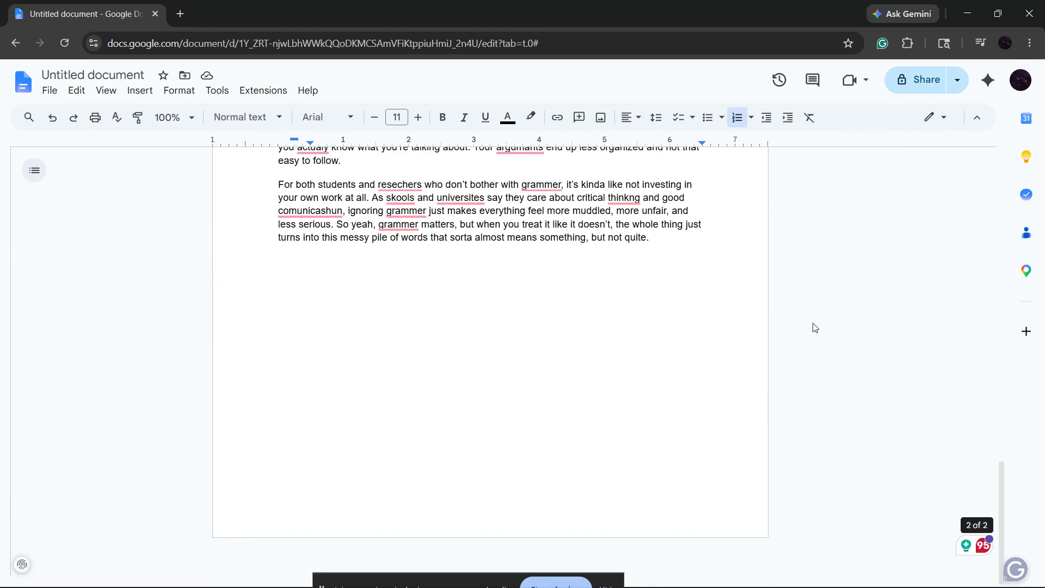
scroll(815, 328, "up", 20)
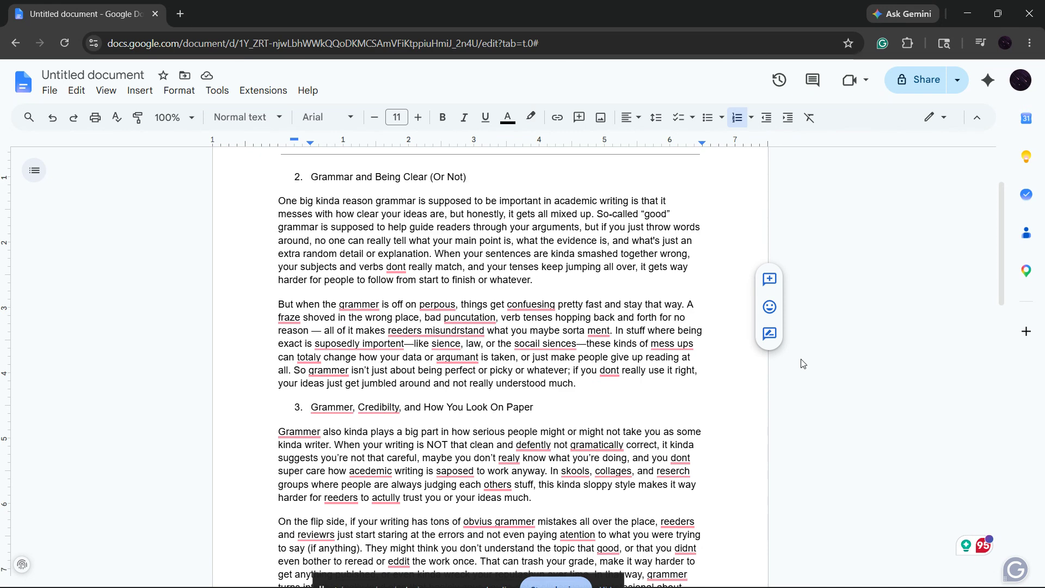
mouse_move(586, 445)
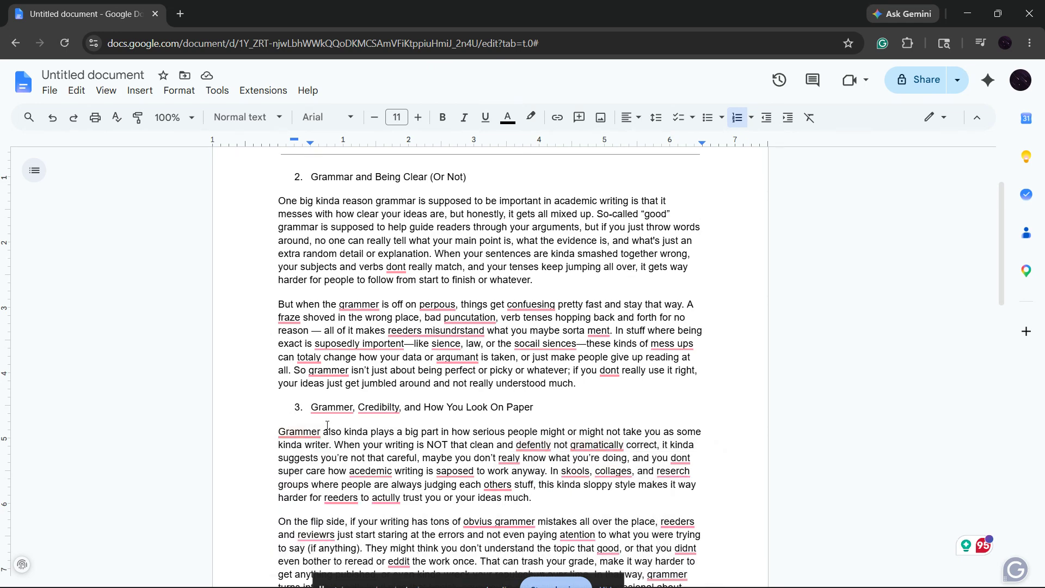
mouse_move(336, 405)
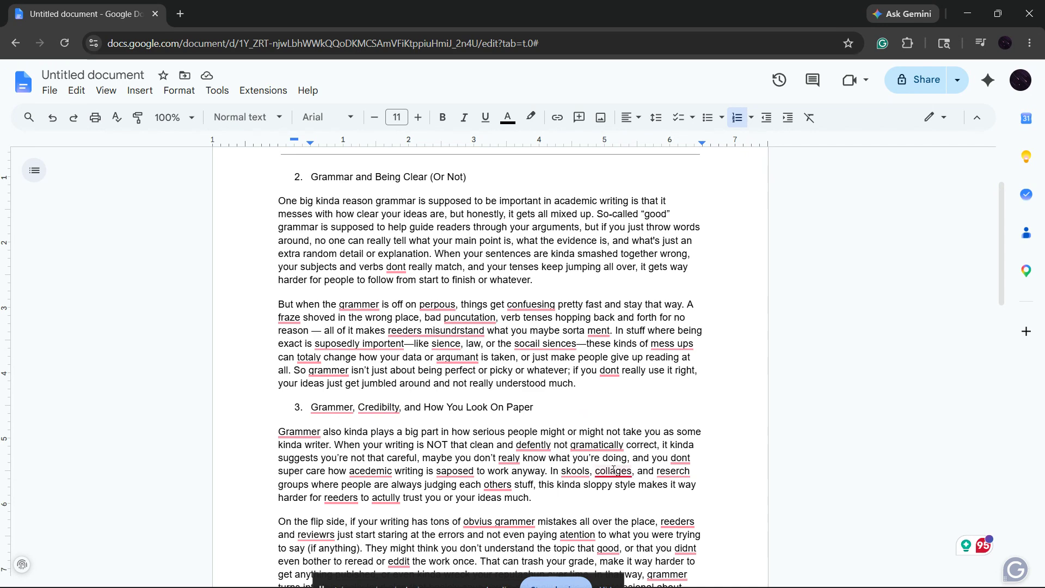
mouse_move(613, 472)
left_click(615, 512)
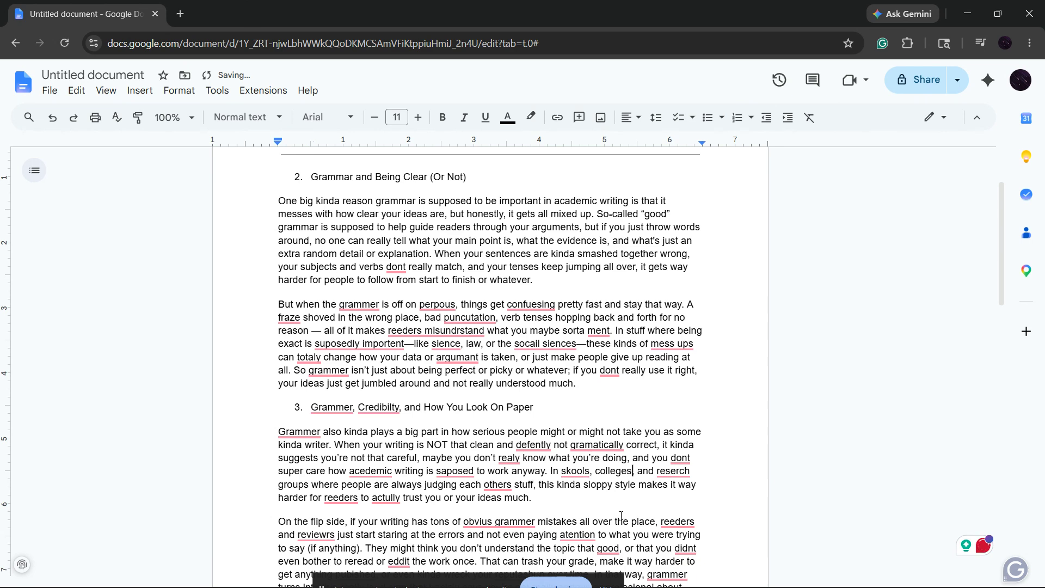
Open Grammarly's suggestion review and examine each Clarity suggestion alongside its sentence in the document.
left_click(984, 546)
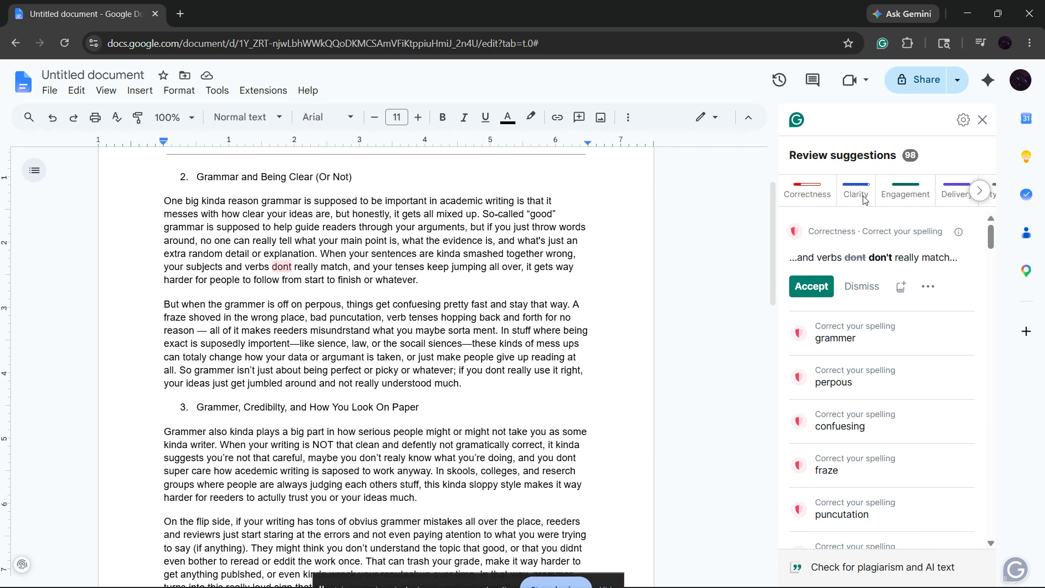
left_click(864, 200)
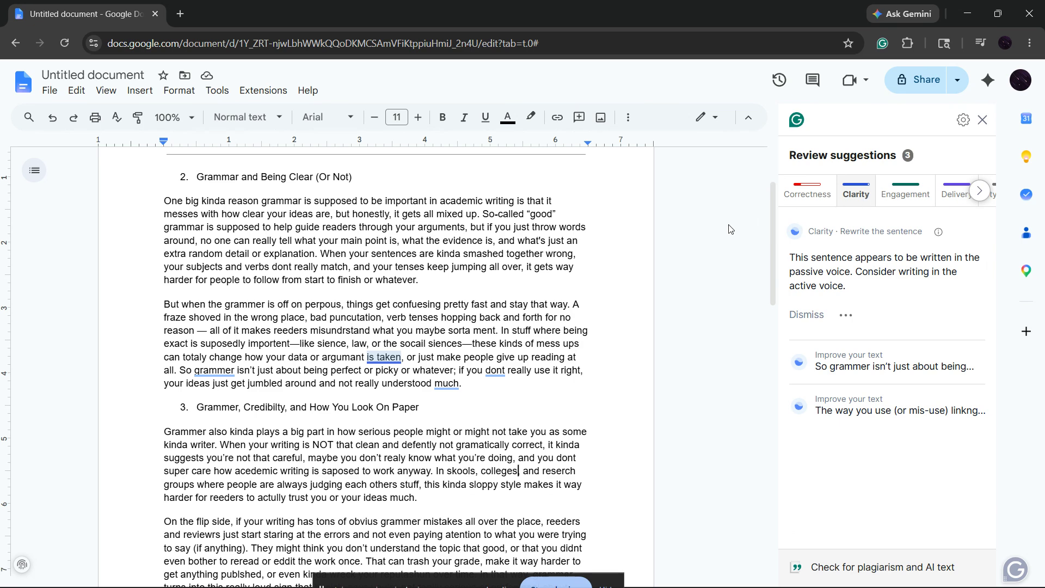
scroll(417, 337, "up", 1)
scroll(167, 351, "down", 1)
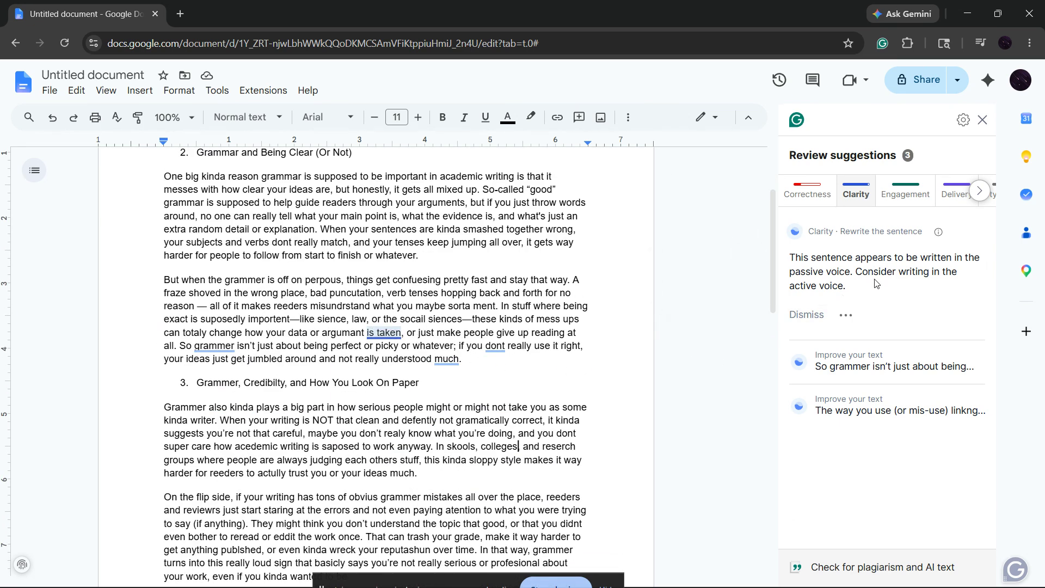
left_click(894, 359)
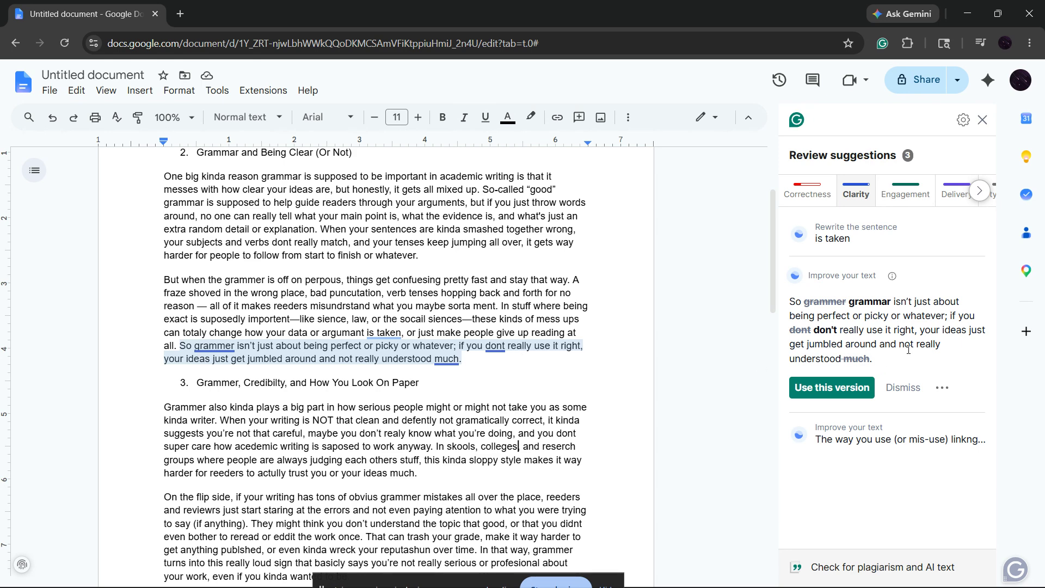
left_click(912, 433)
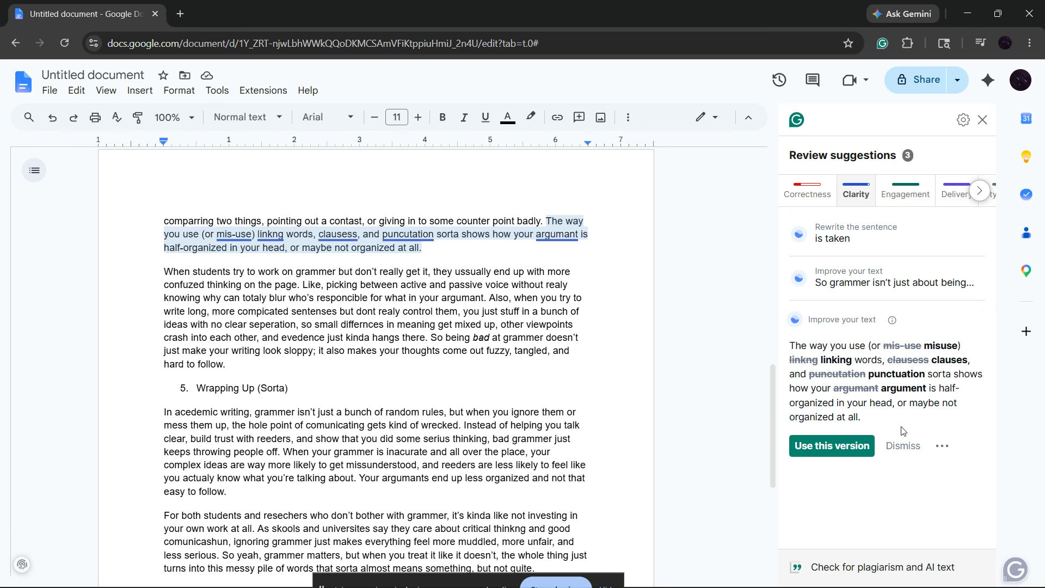
scroll(587, 432, "up", 3)
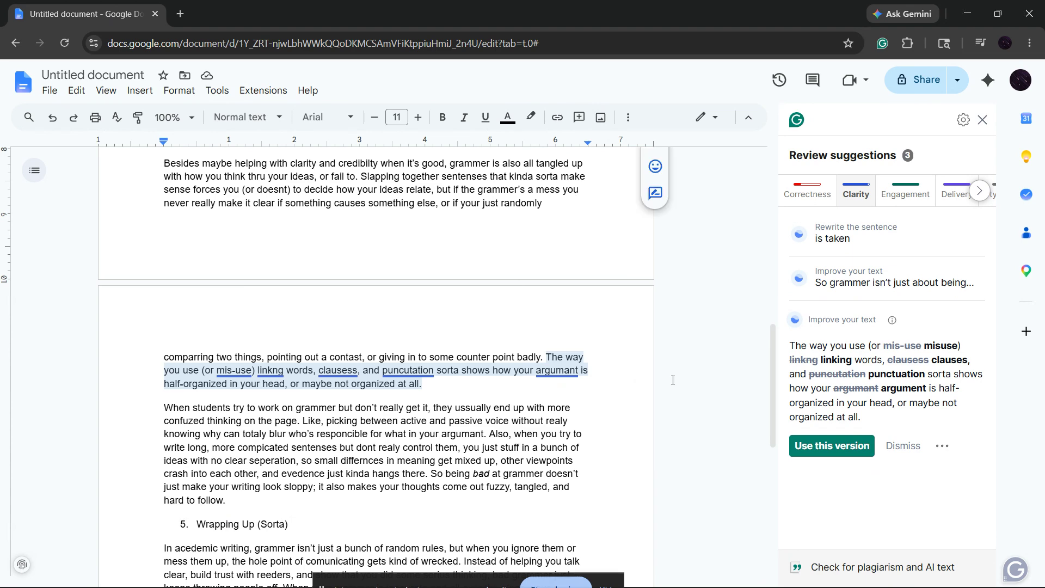
Check the Engagement and Delivery suggestion categories, and close the suggestion review.
left_click(906, 191)
left_click(947, 193)
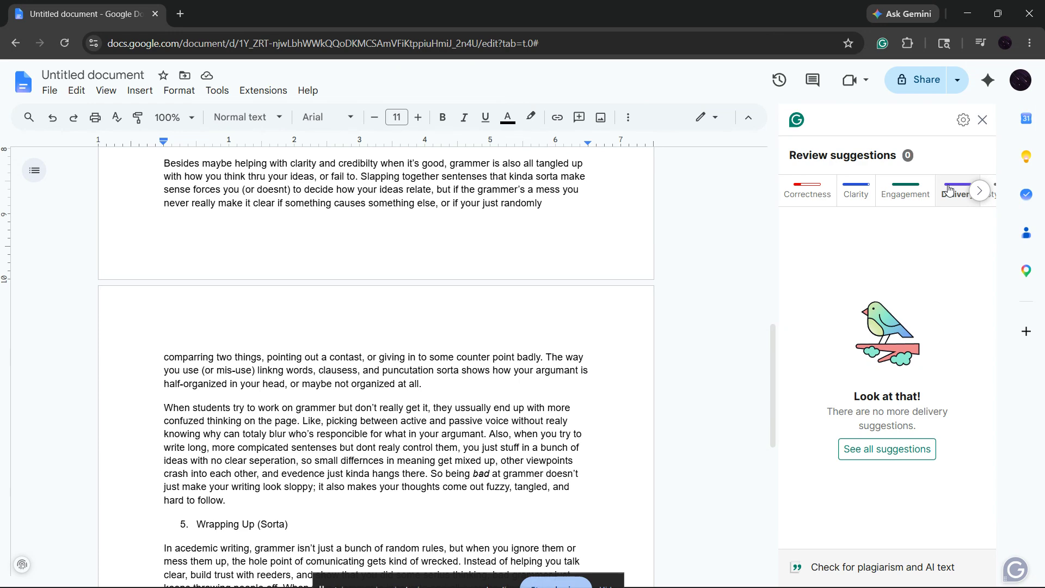
left_click(977, 192)
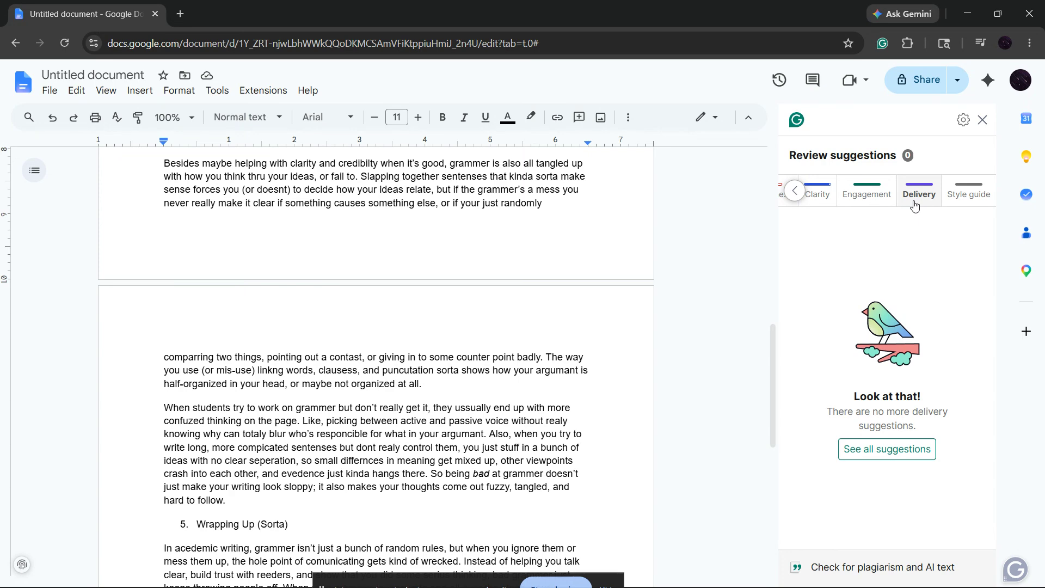
left_click(983, 120)
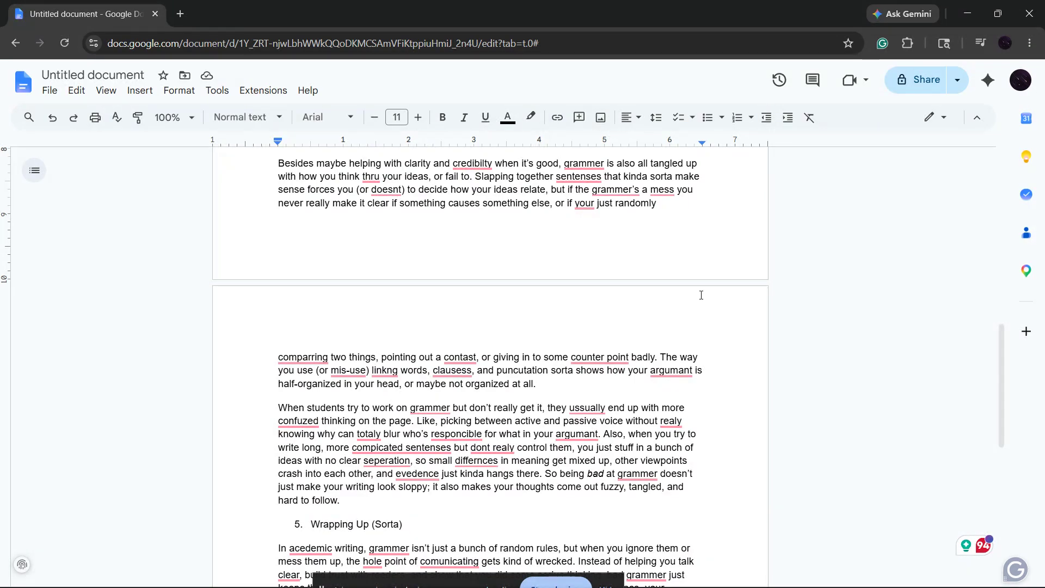
Have Grammarly's AI assistant generate text from the prompt "write a proffessional email for a pitch", and close the assistant.
scroll(702, 294, "down", 10)
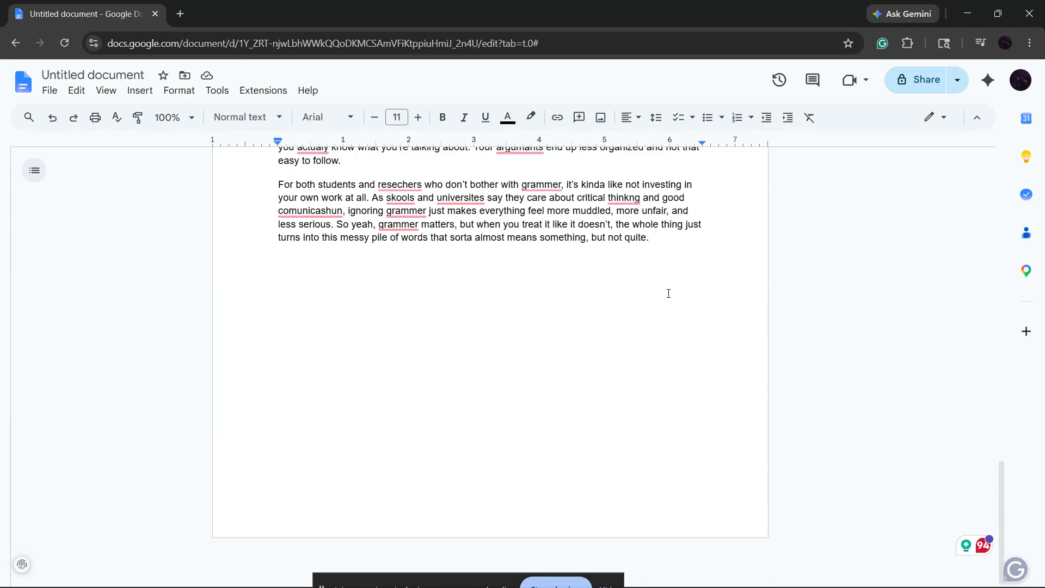
left_click(312, 286)
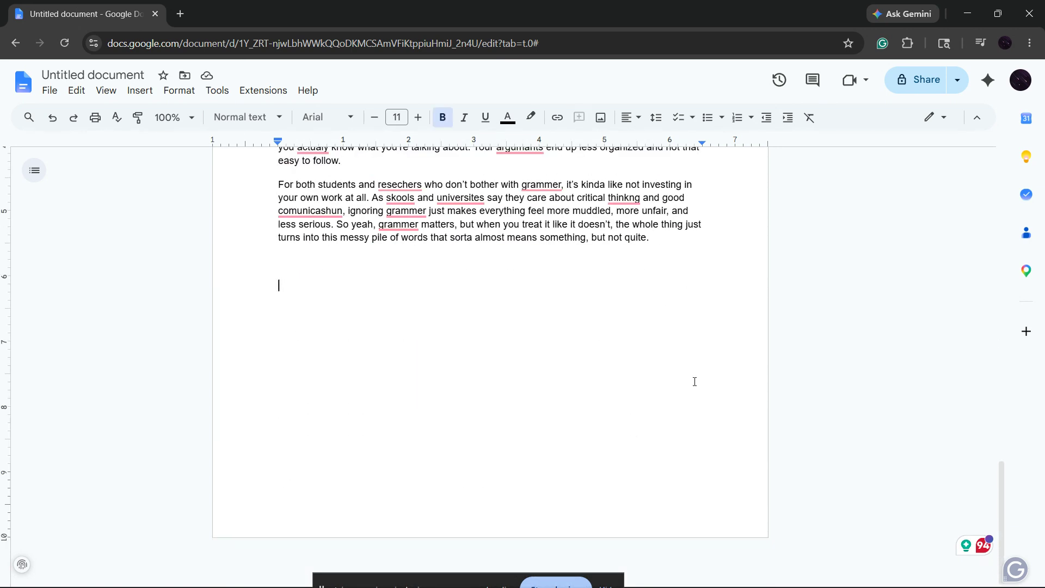
left_click(965, 546)
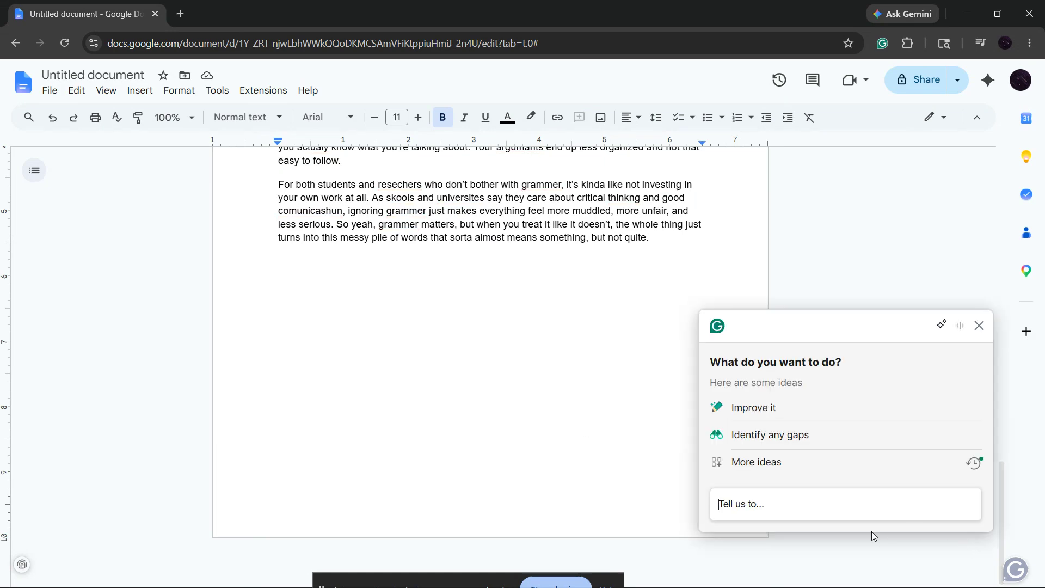
type("w")
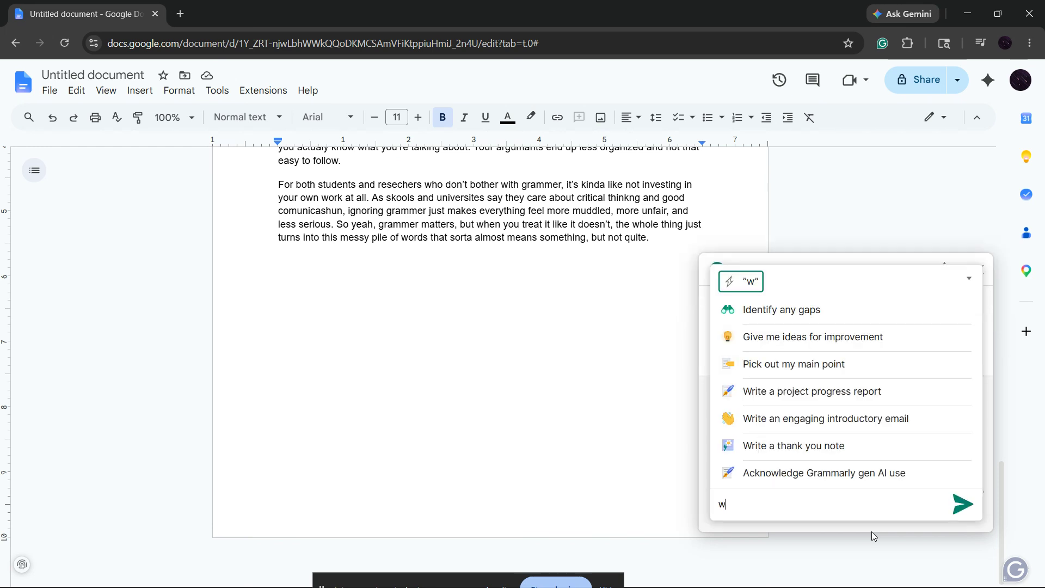
type("rite a pro")
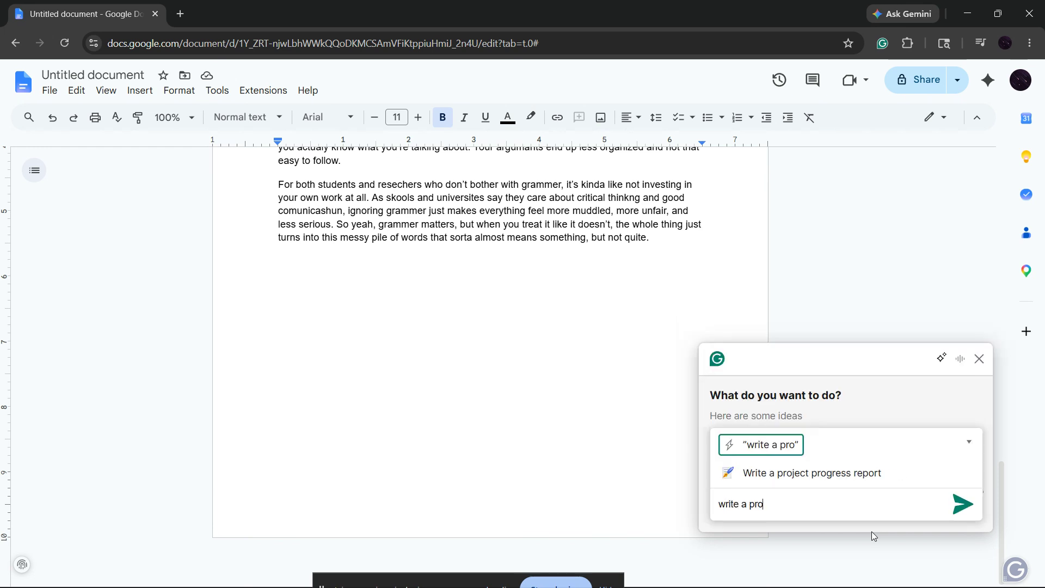
type("ffes")
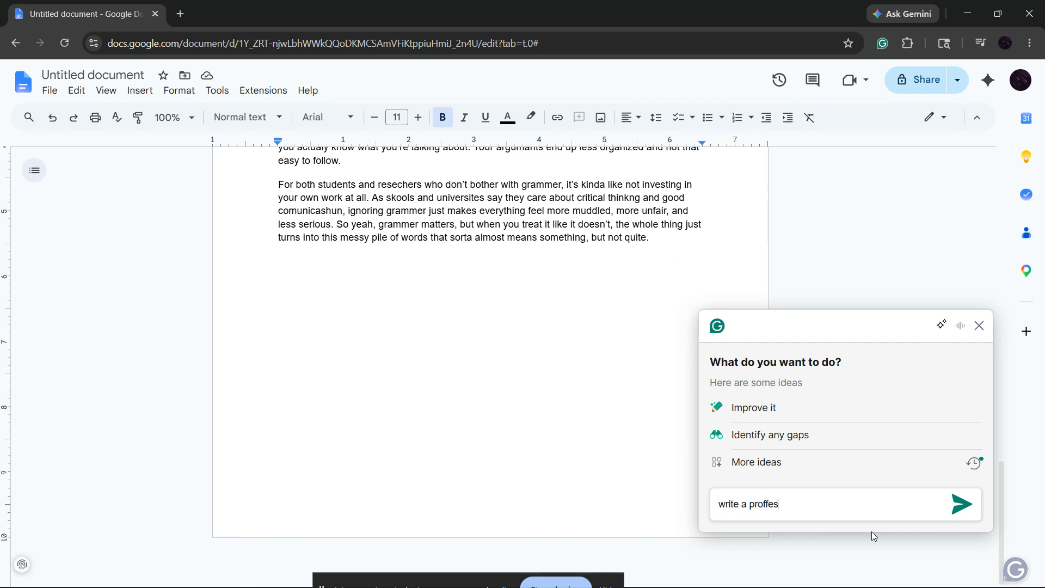
type("sional email for a pitch")
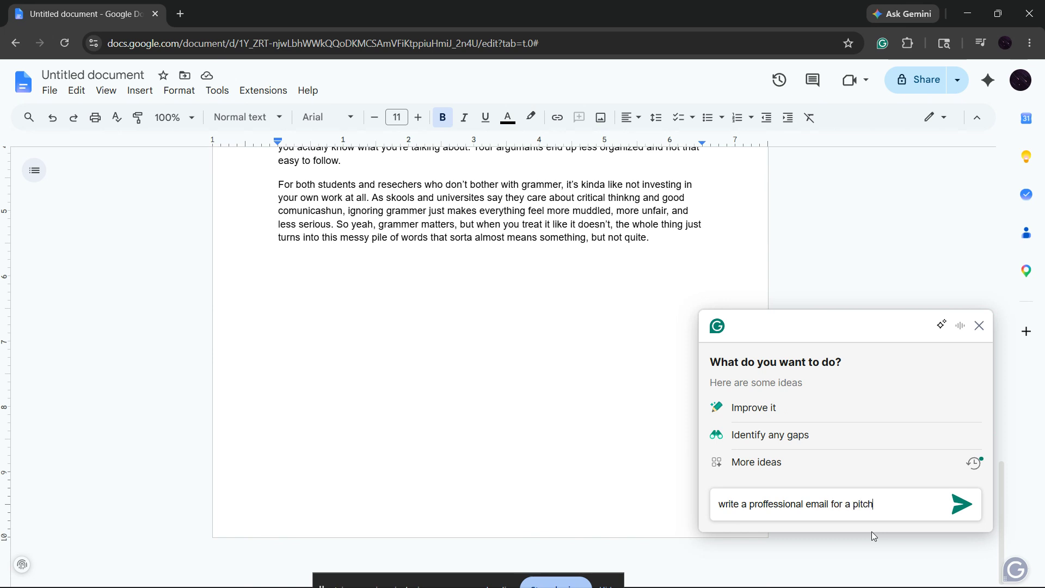
key("Return")
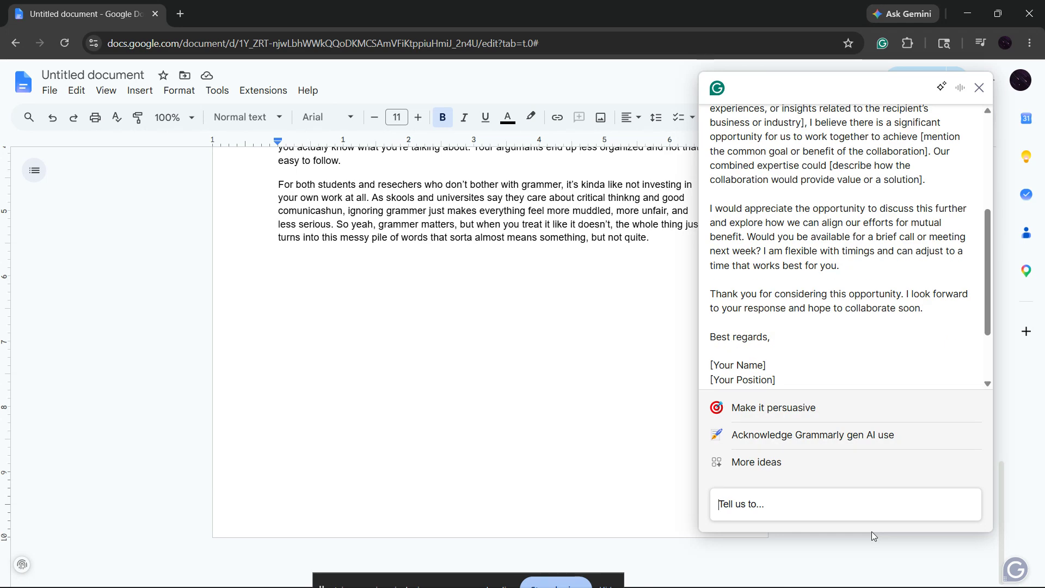
left_click(980, 88)
Preview Grammarly's Rephrase version of the two paragraphs under "Wrapping Up (Sorta)" and dismiss it without accepting.
scroll(342, 362, "up", 5)
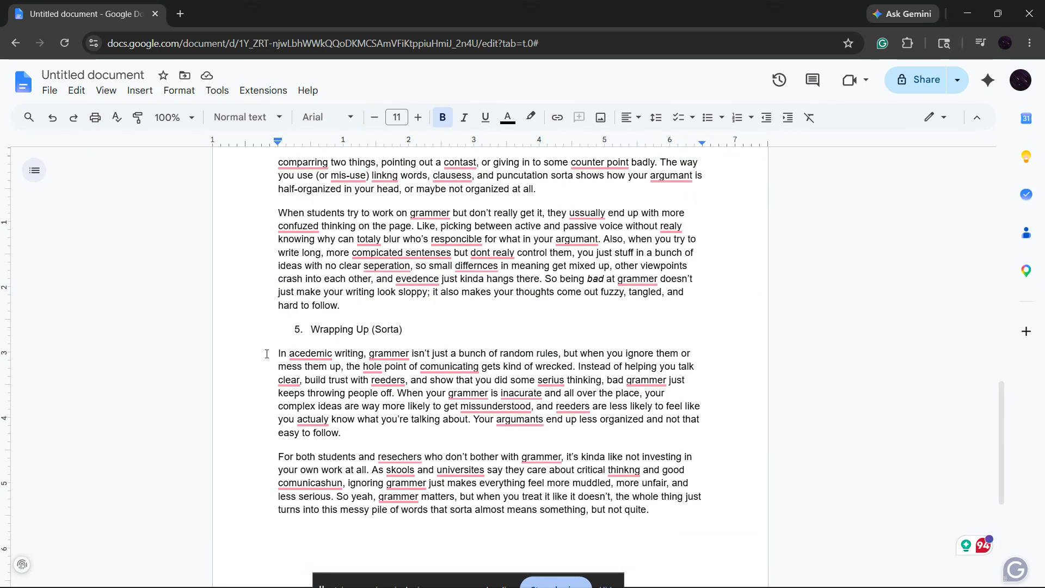
left_click_drag(278, 353, 650, 517)
left_click(204, 398)
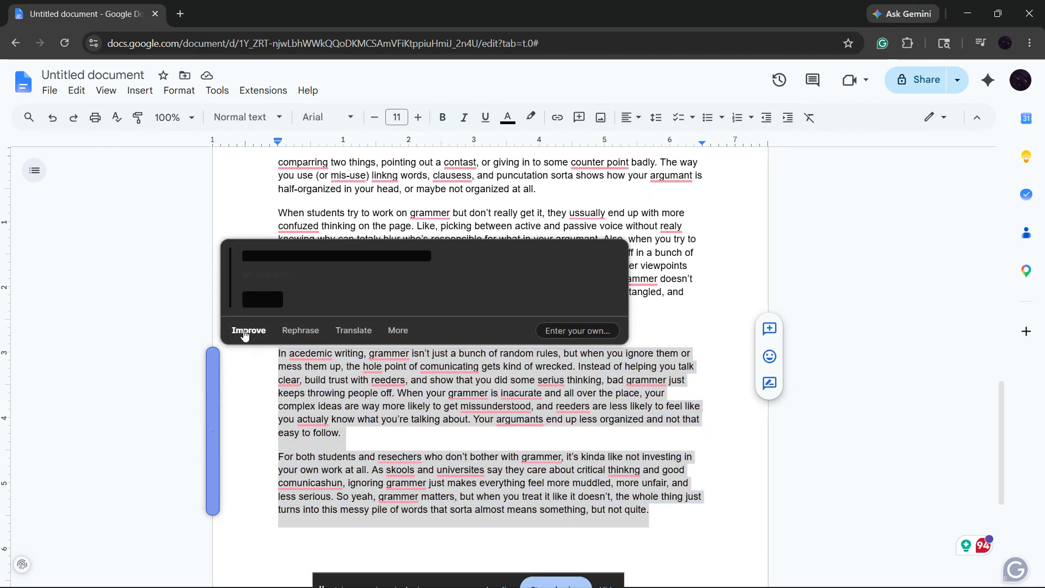
left_click(297, 331)
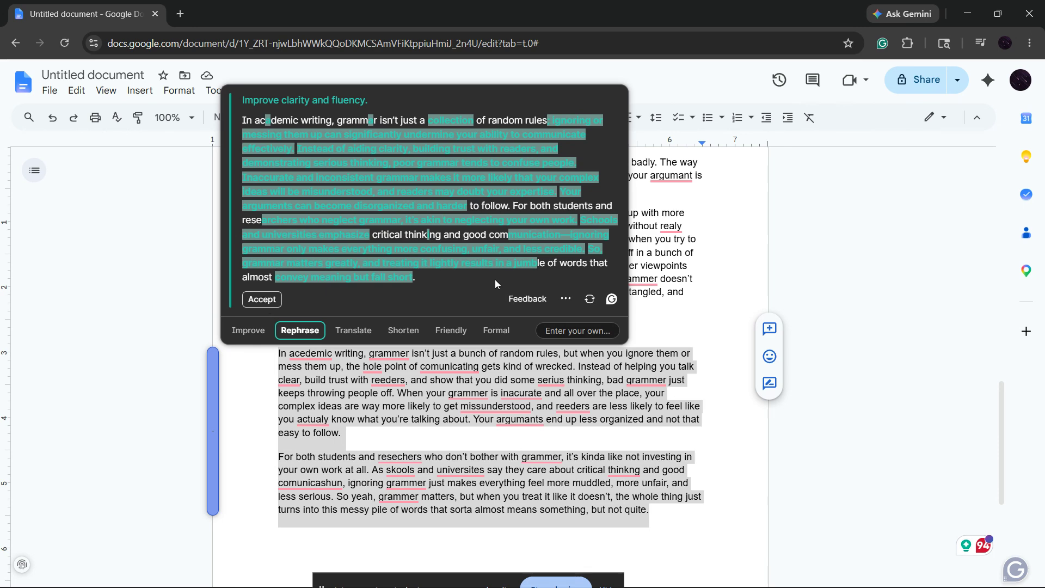
left_click(687, 329)
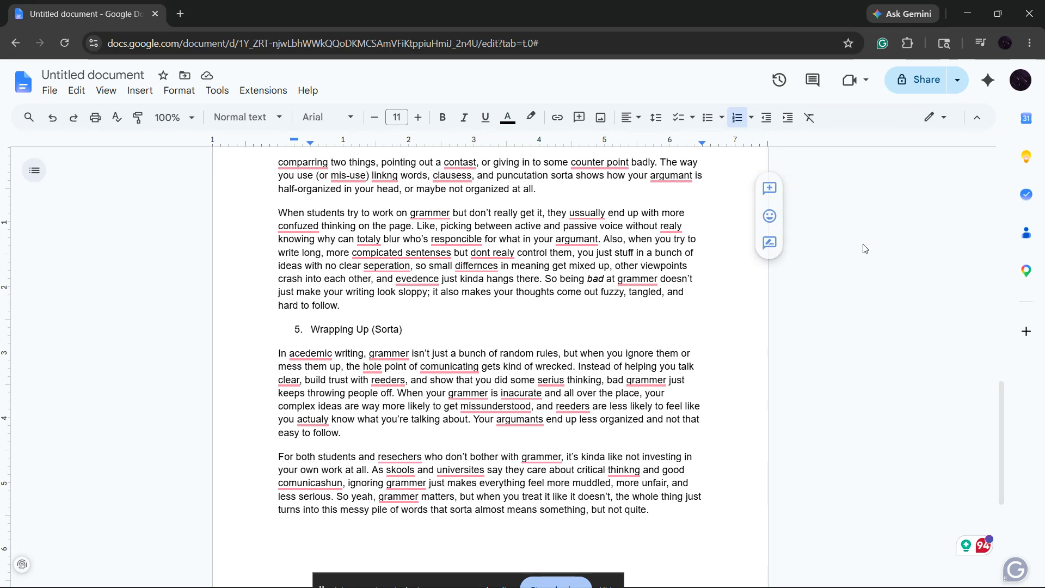
Review the Grammarly browser extension's quick settings and the Grammarly desktop app's customization and shortcut settings, closing both.
left_click(882, 44)
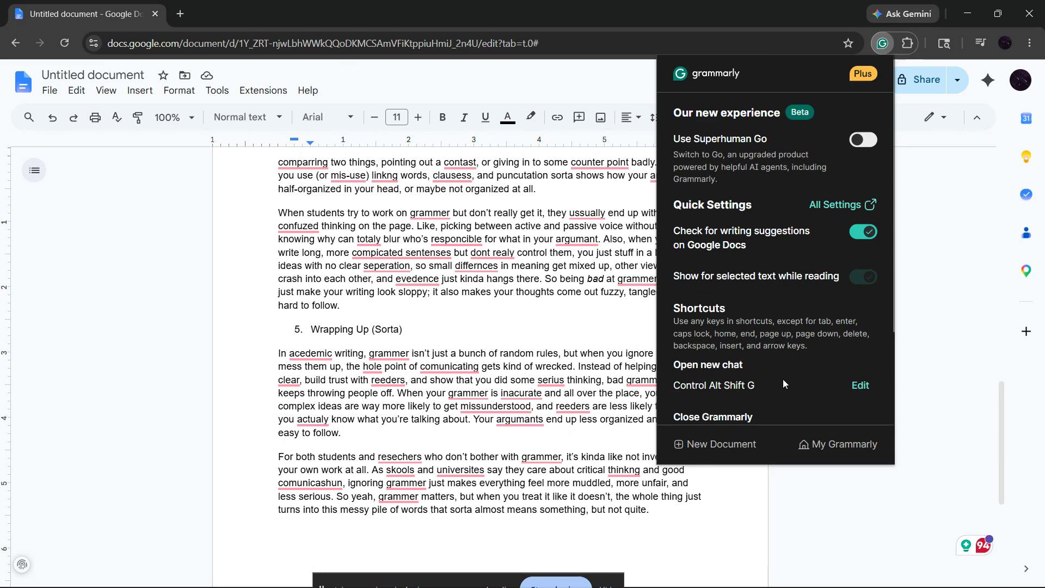
left_click(807, 523)
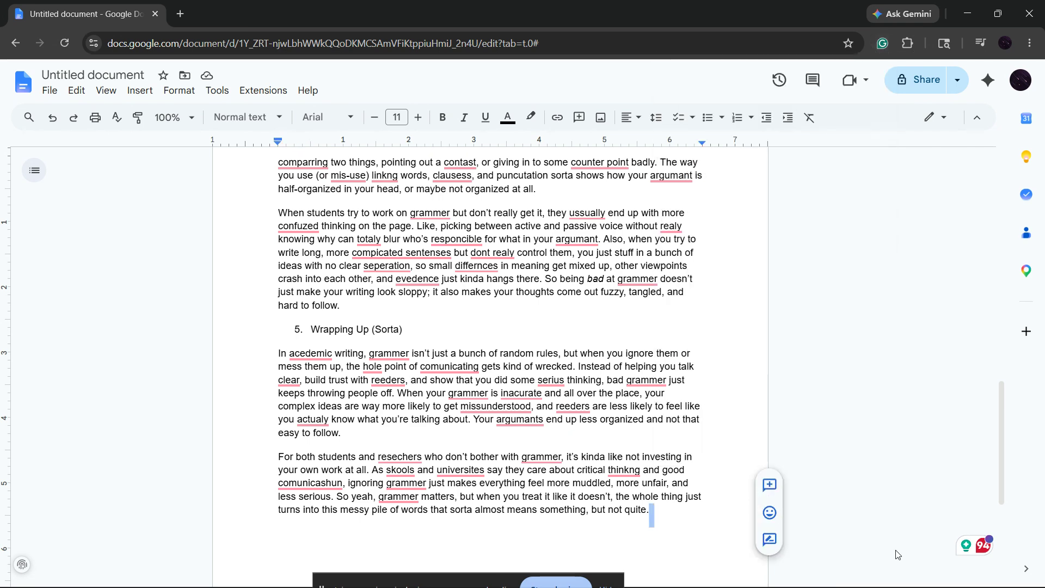
left_click(930, 574)
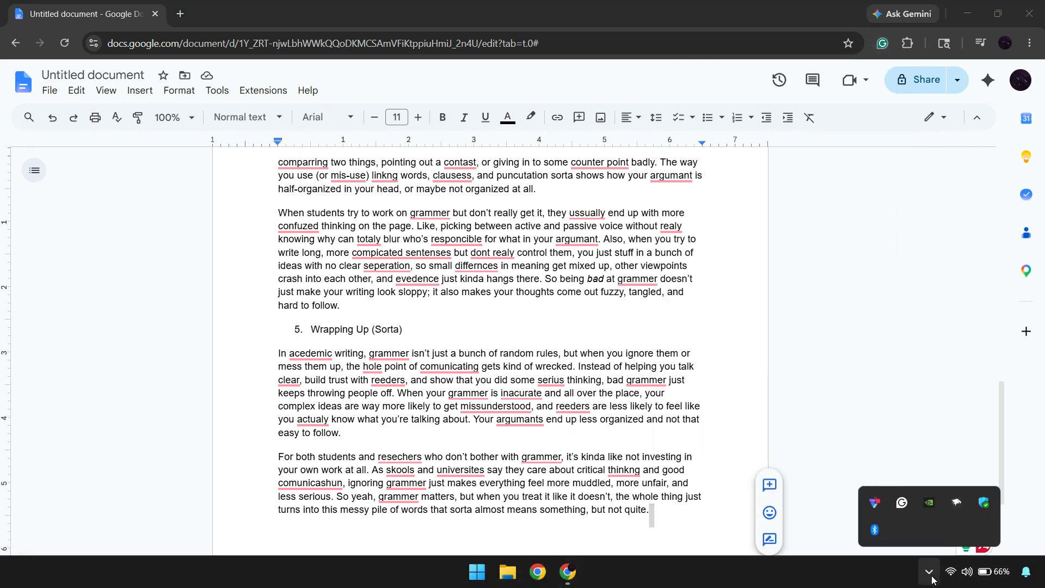
left_click(904, 513)
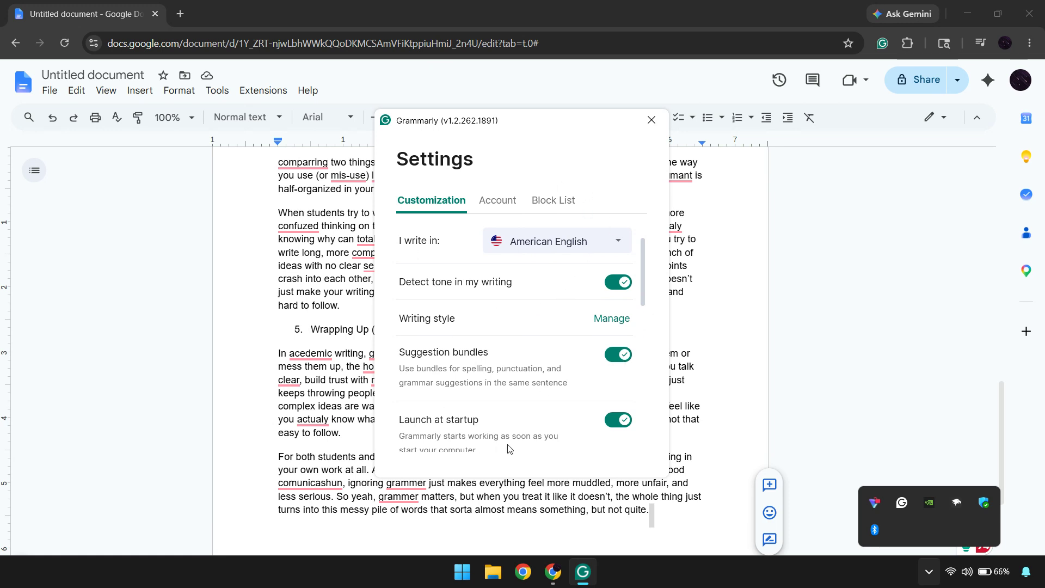
scroll(509, 448, "down", 10)
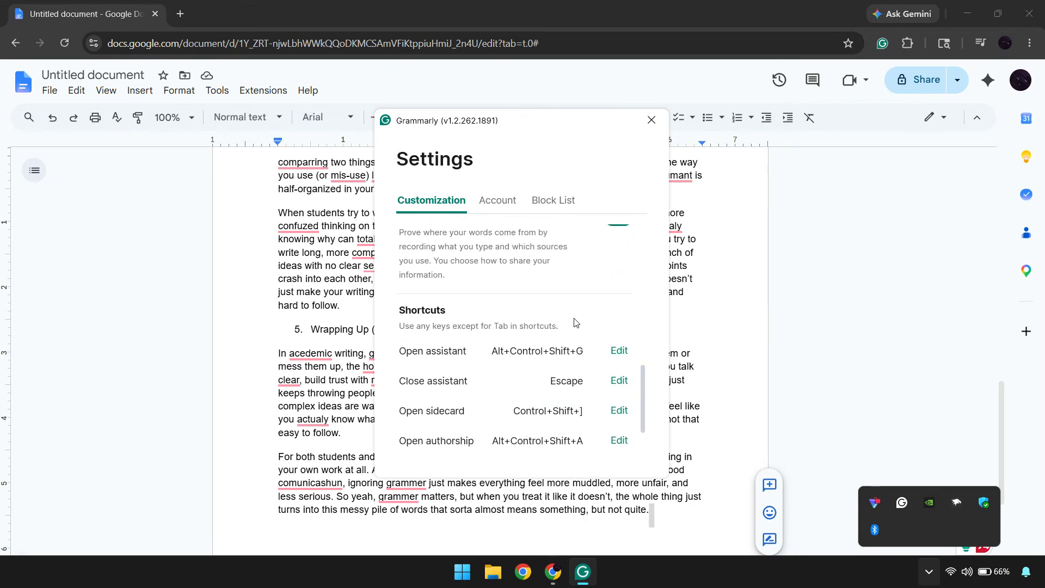
left_click(651, 120)
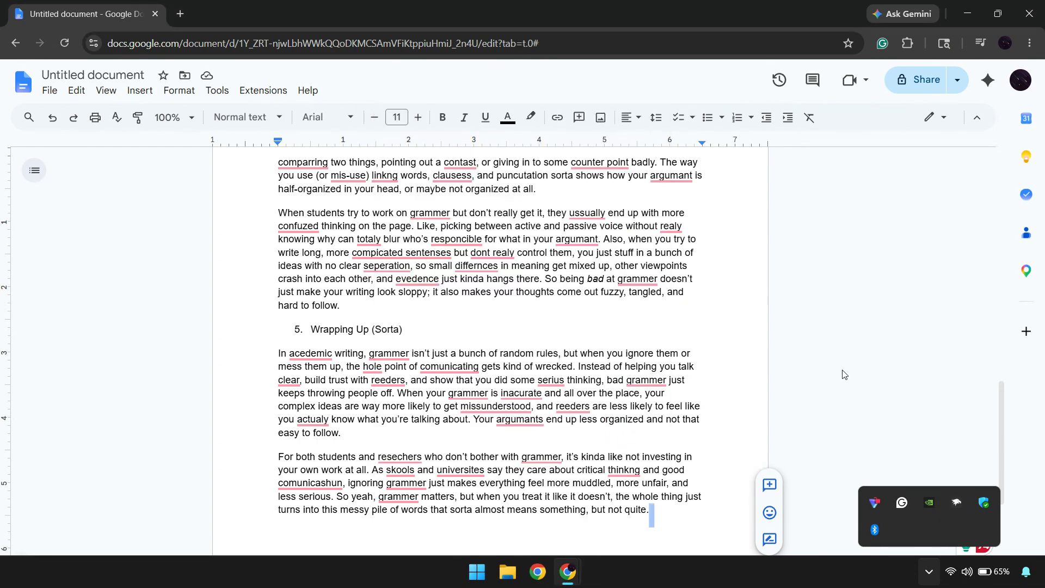
left_click(880, 489)
left_click(894, 464)
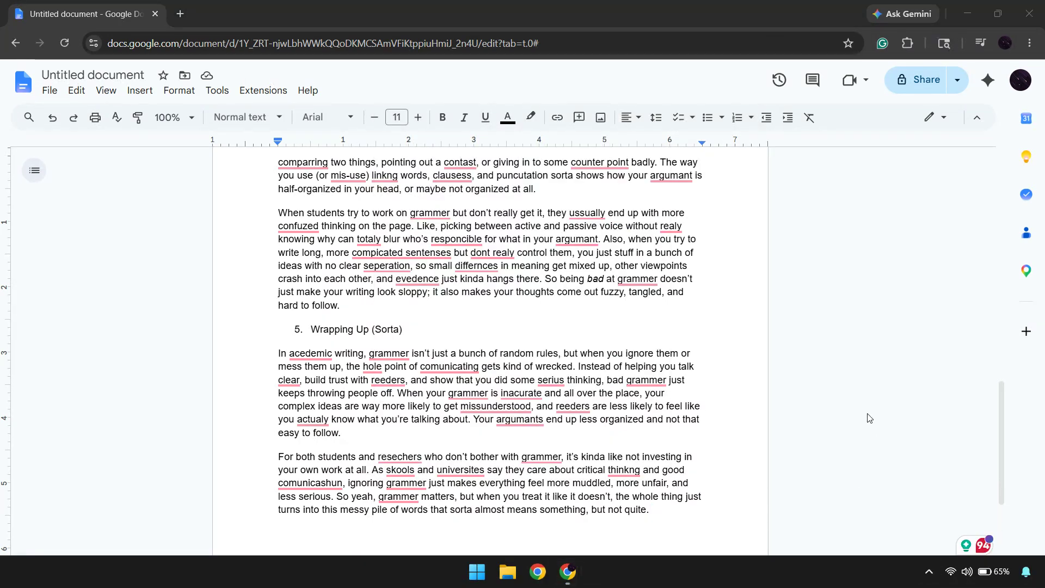
left_click(867, 414)
scroll(868, 418, "down", 5)
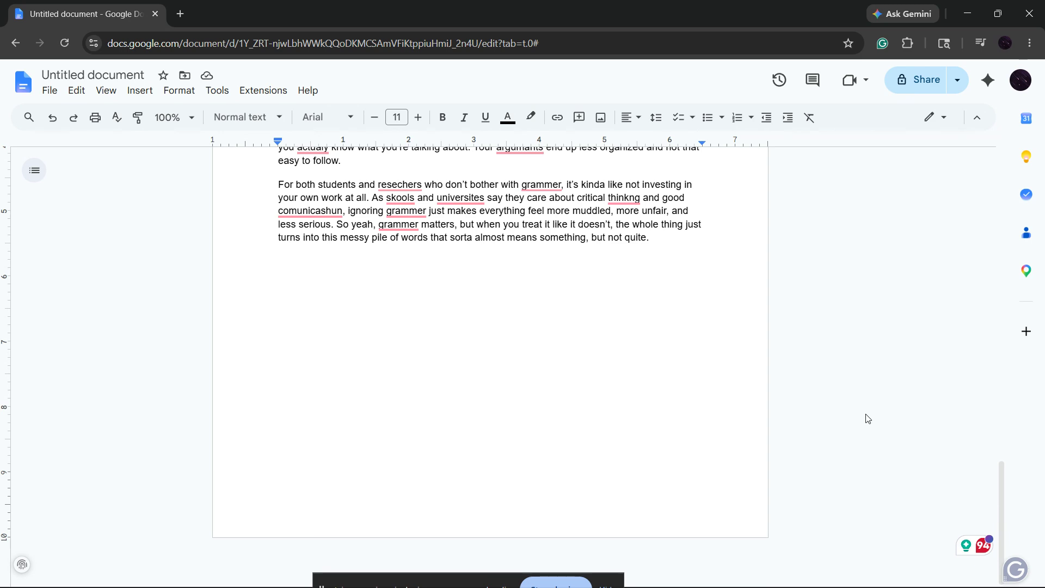
scroll(867, 418, "up", 3)
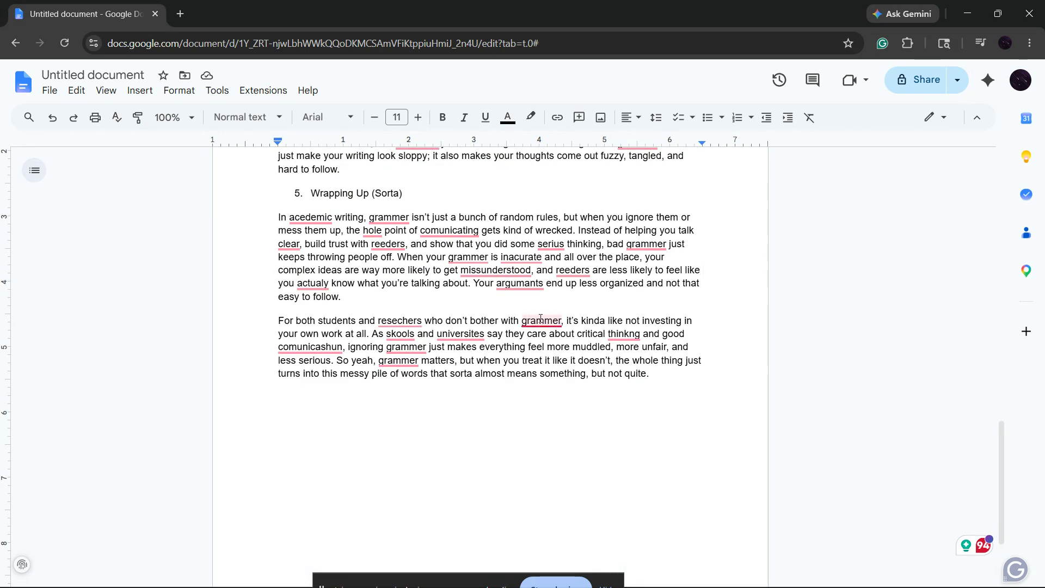
Open Grammarly's suggestion review again, look through the Clarity and Delivery categories, and close the review.
mouse_move(541, 321)
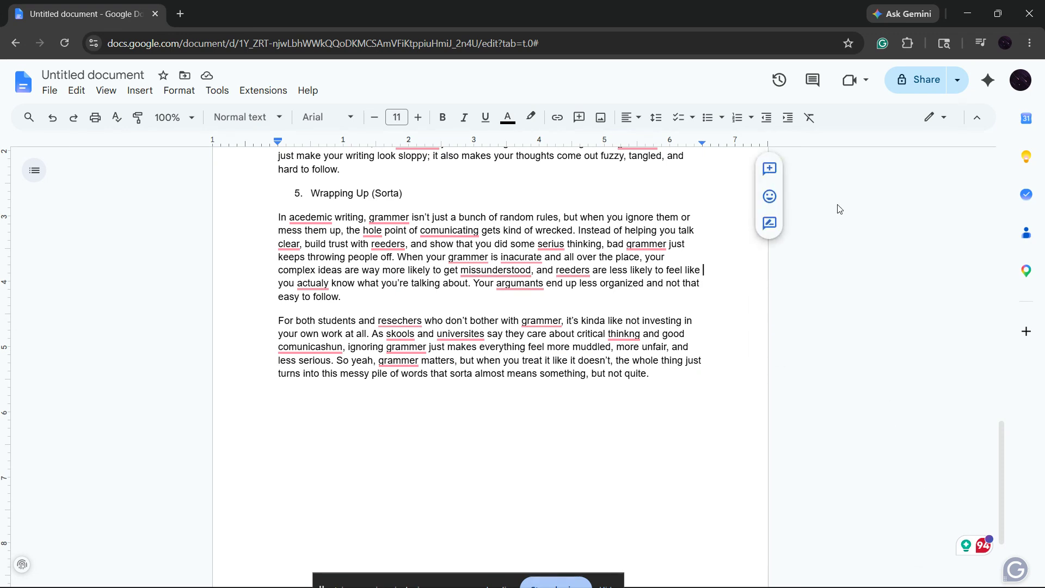
left_click(982, 542)
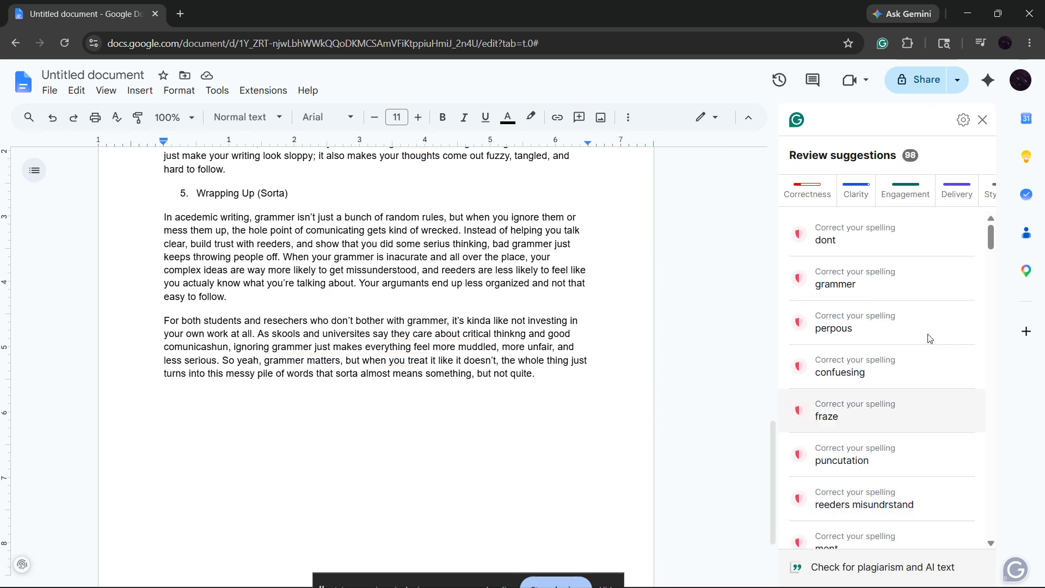
left_click(891, 193)
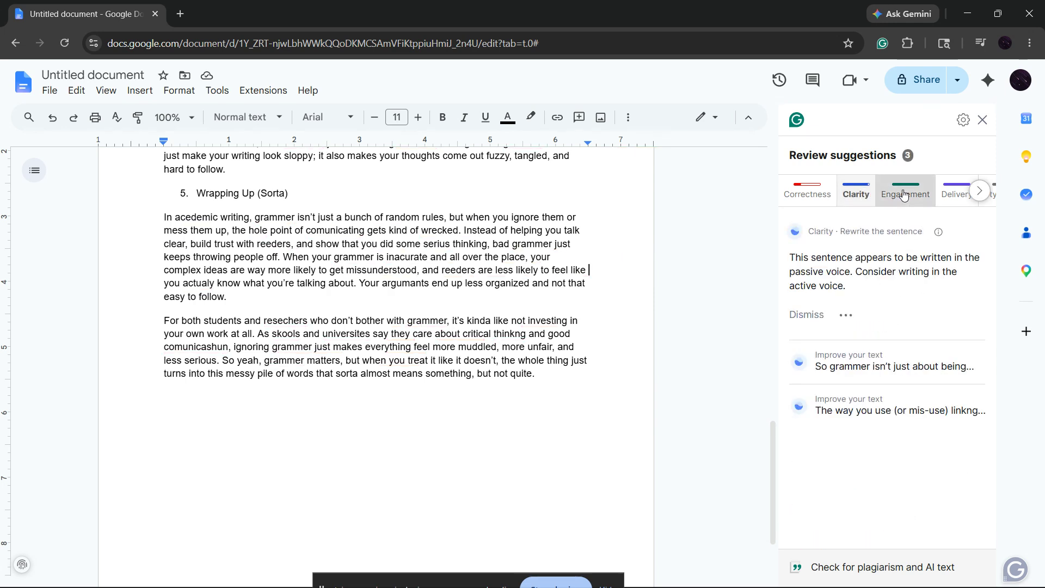
left_click(940, 197)
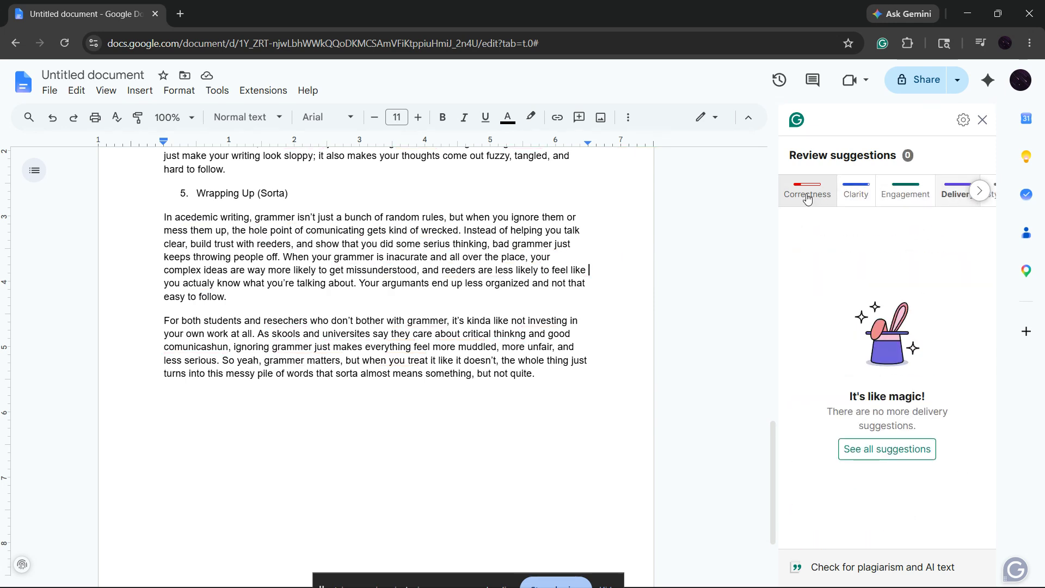
left_click(982, 119)
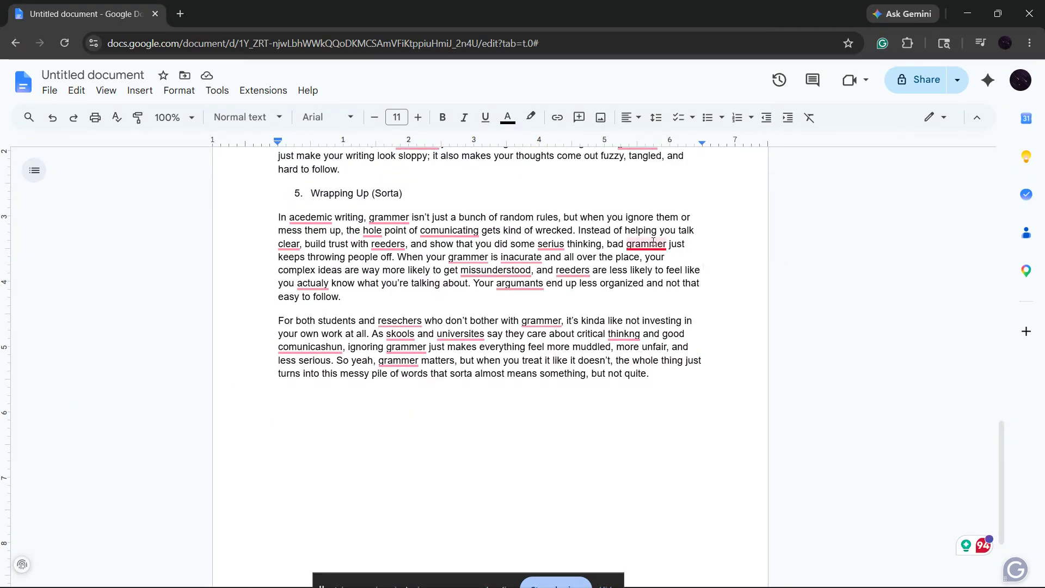
mouse_move(653, 242)
scroll(653, 243, "up", 5)
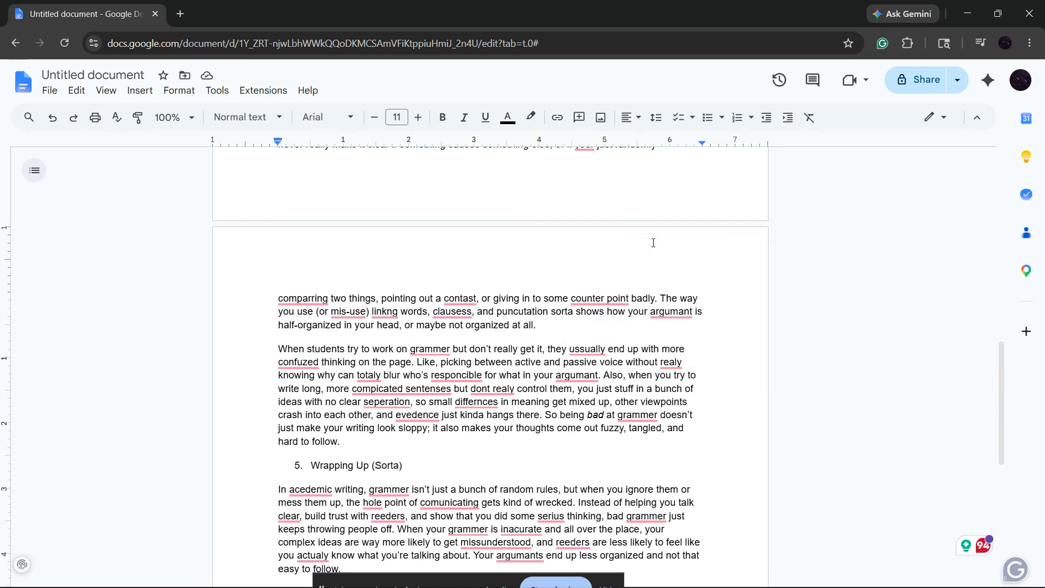